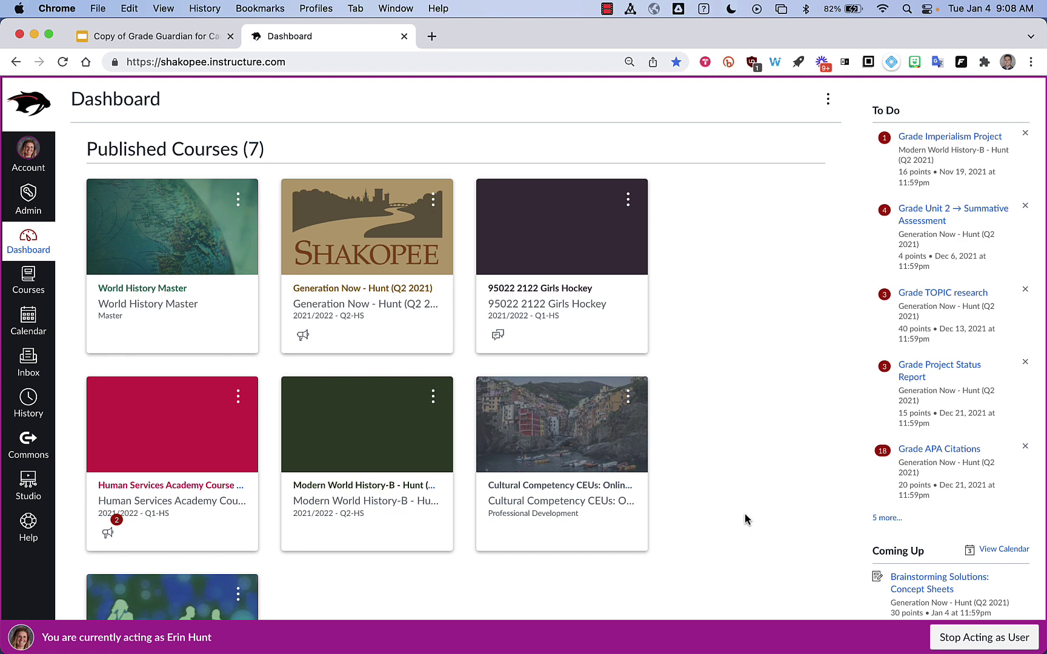
Open the Generation Now - Hunt (Q2 2021) course and its Grade Guardian risk list.
left_click(328, 299)
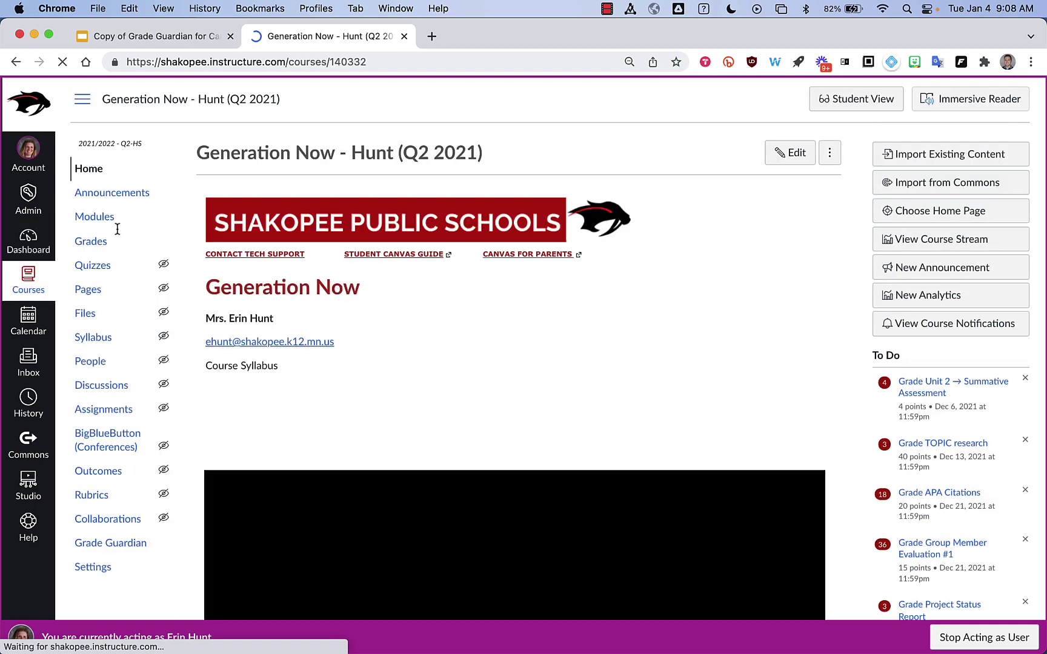
left_click(91, 544)
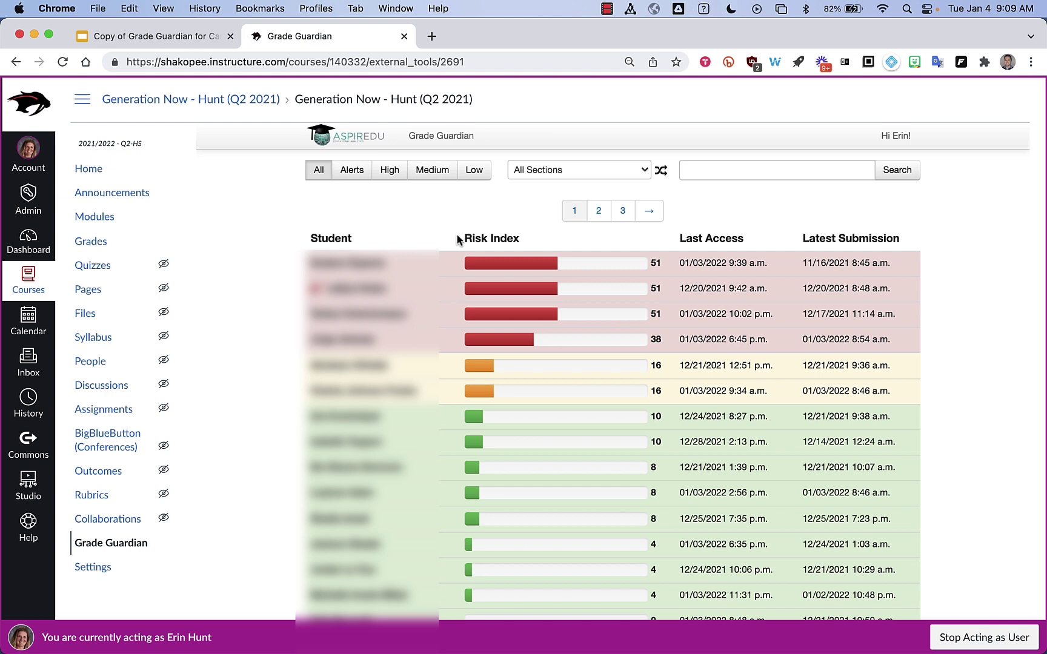
Show only section 65560 211 Generation Now in the risk list and focus the Search box.
left_click(541, 172)
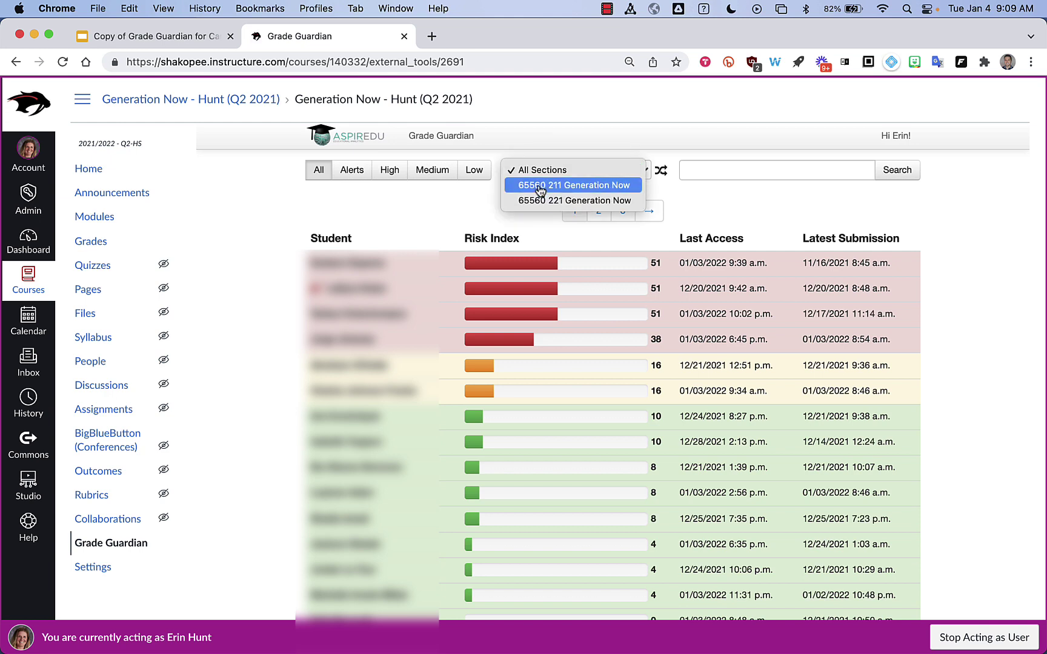
left_click(541, 189)
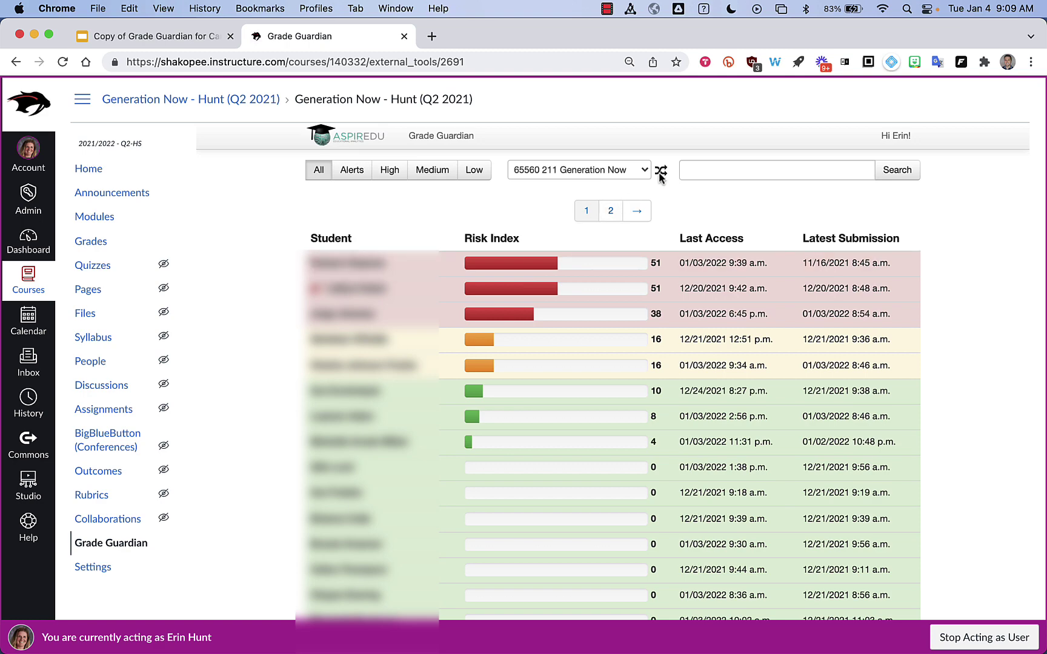
left_click(703, 169)
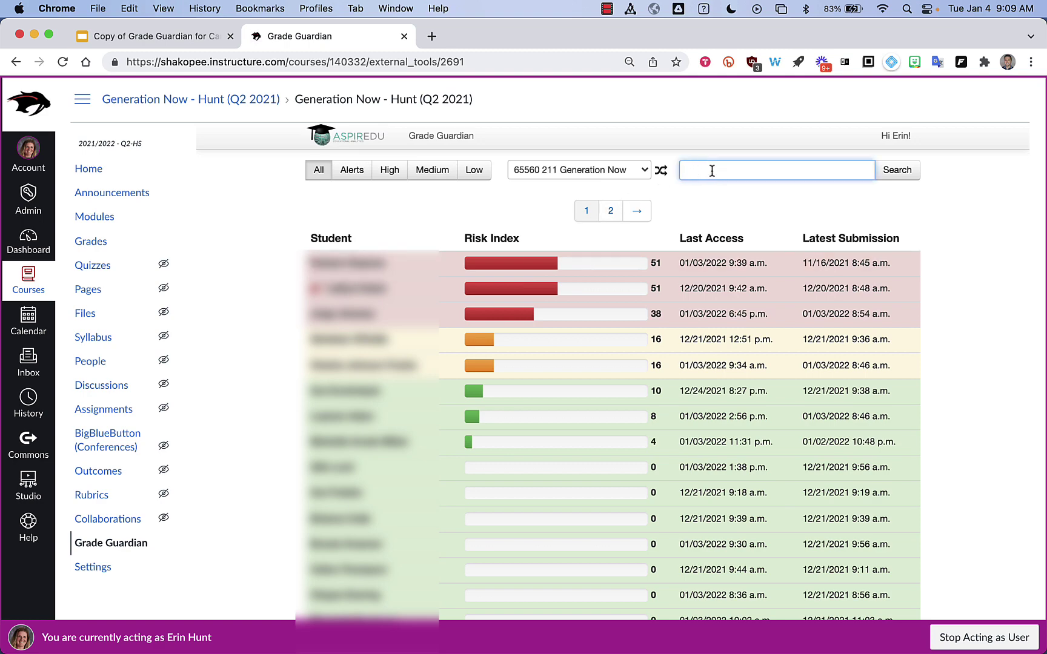
Open the top-risk student's three-course overview and bring up link options for the 27.47 grade.
left_click(330, 265)
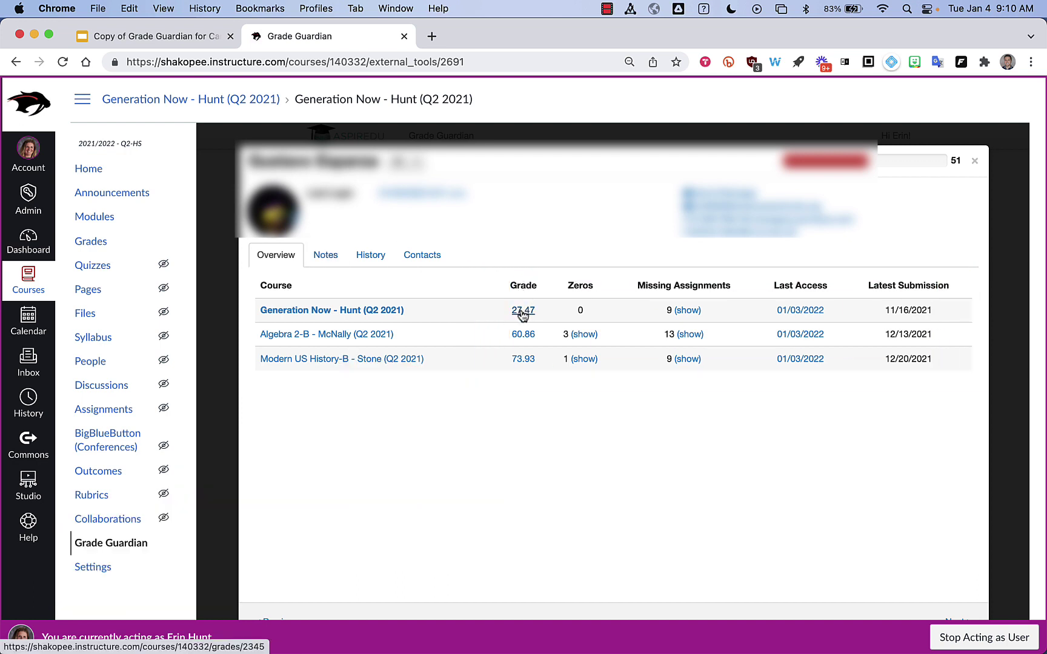
right_click(522, 312)
Open the student's 27.47% (F) grades page in a new tab, review its assignments, and close it.
left_click(527, 209)
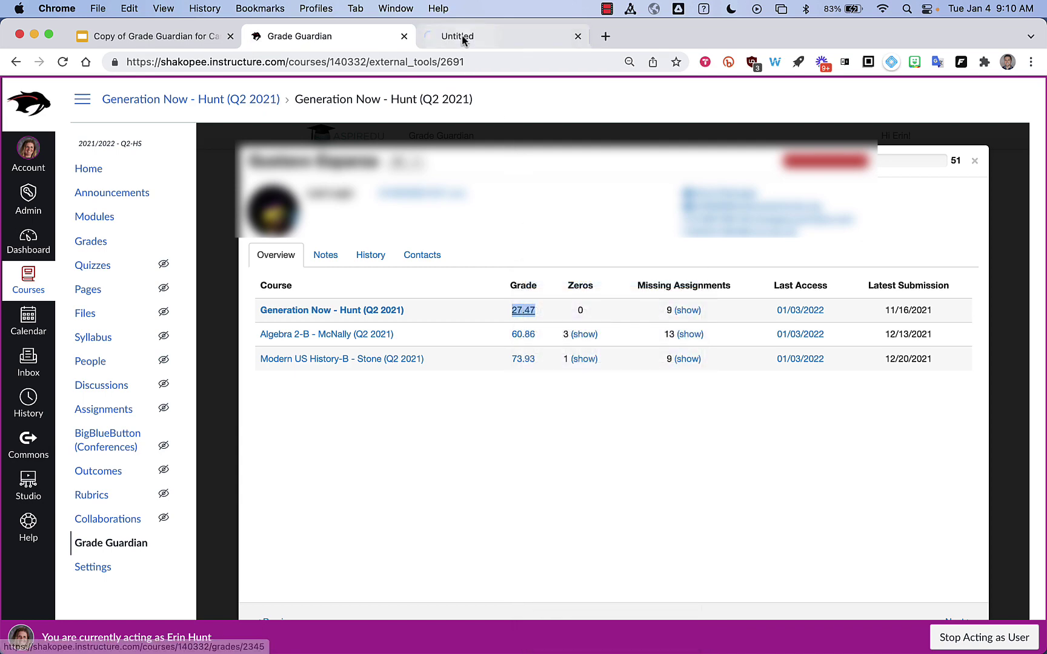
left_click(462, 38)
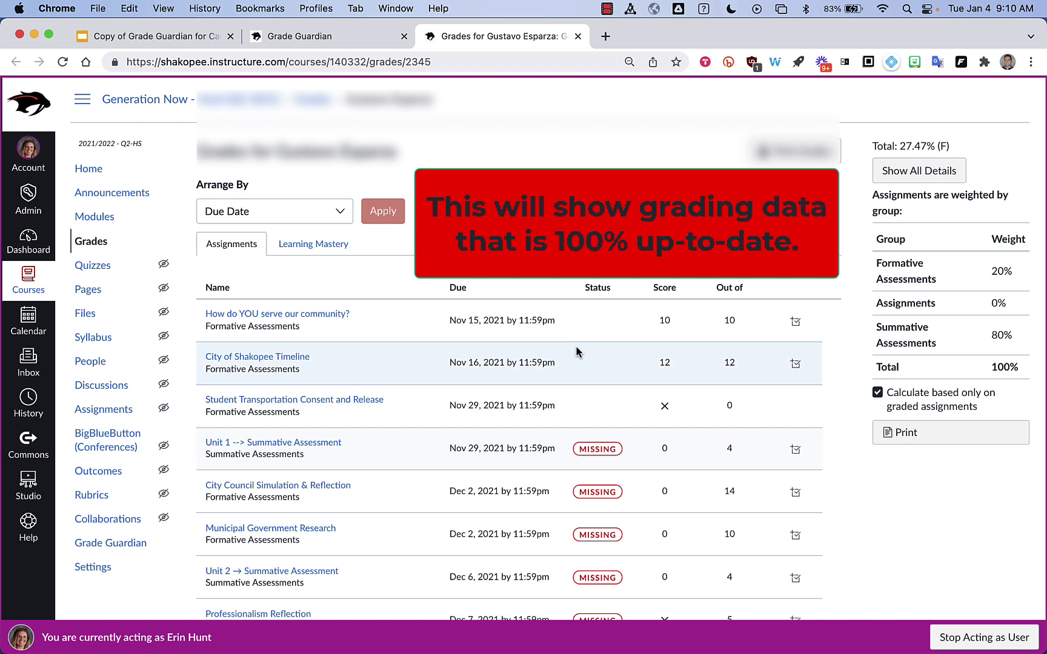
scroll(583, 351, "down", 5)
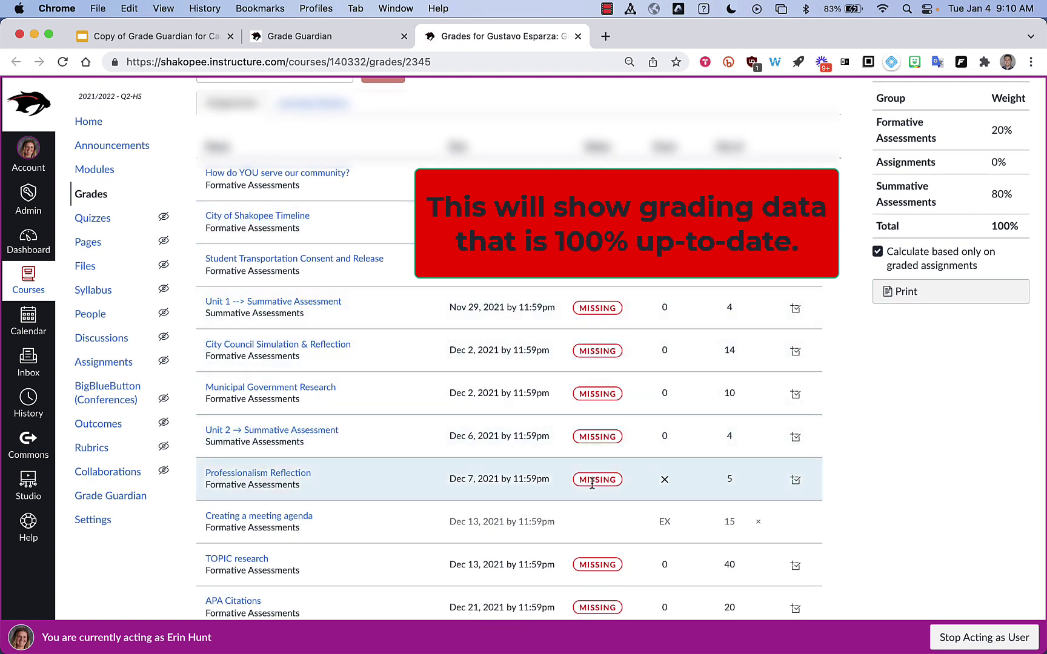
scroll(539, 347, "down", 10)
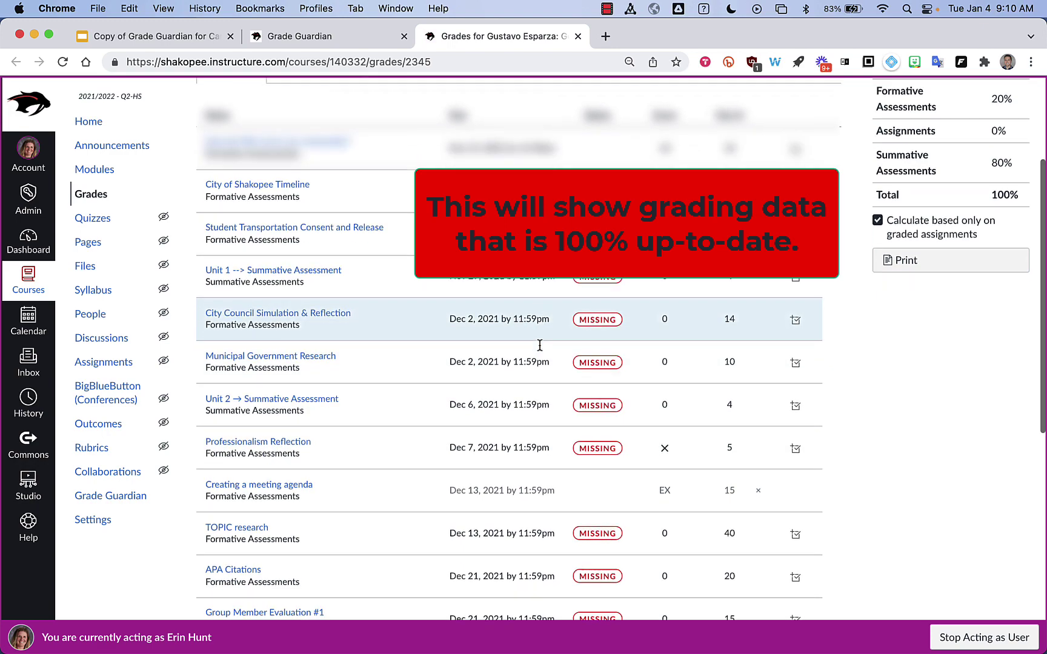
scroll(542, 456, "down", 7)
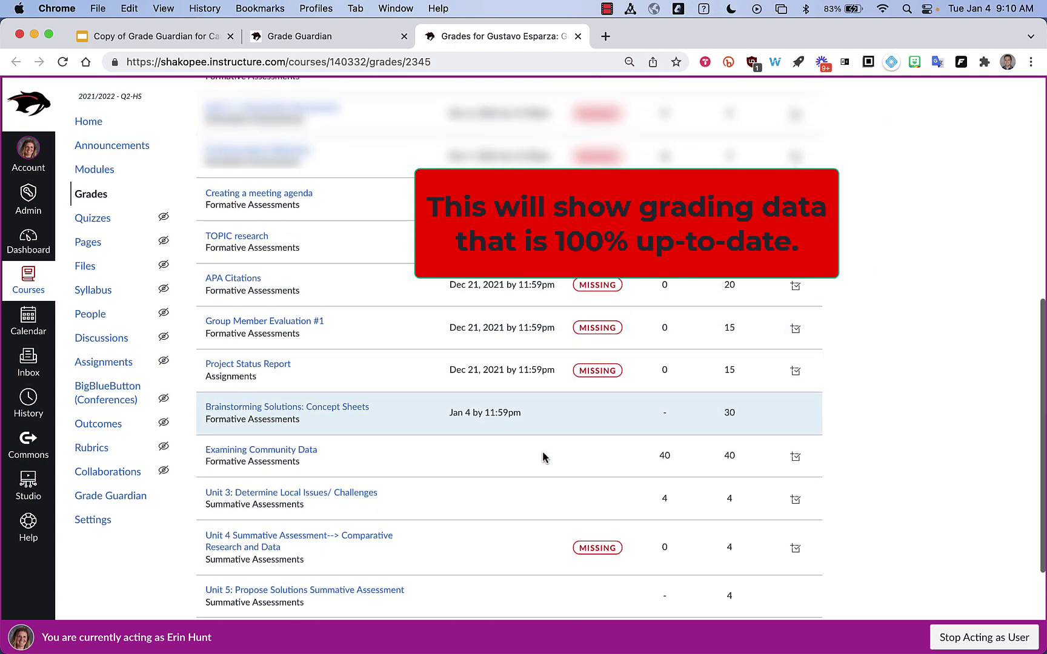
scroll(542, 451, "up", 3)
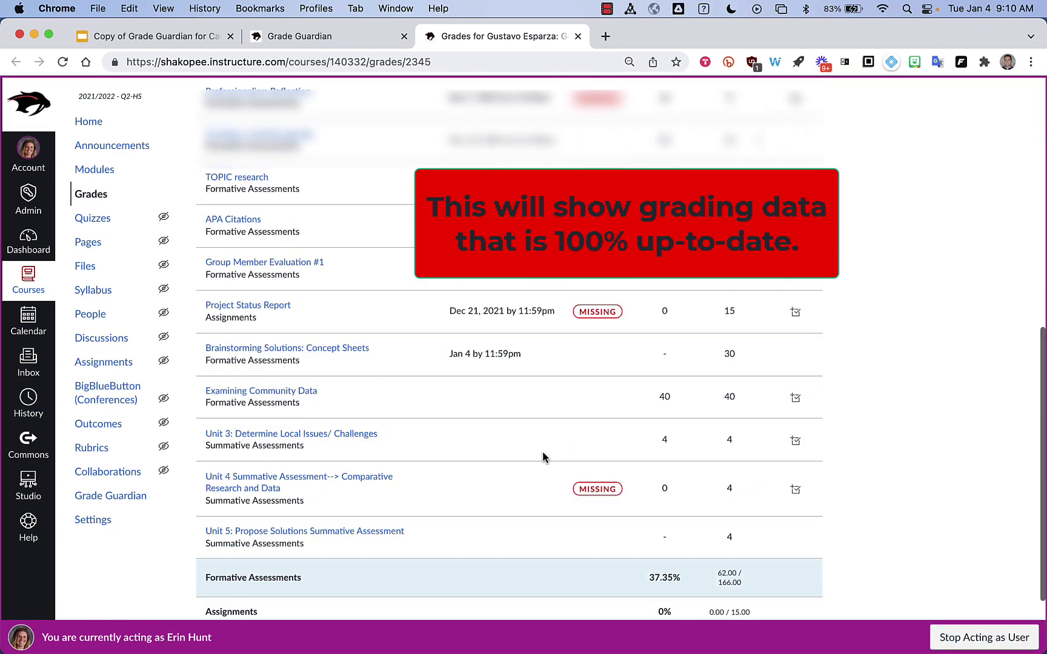
key("super+w")
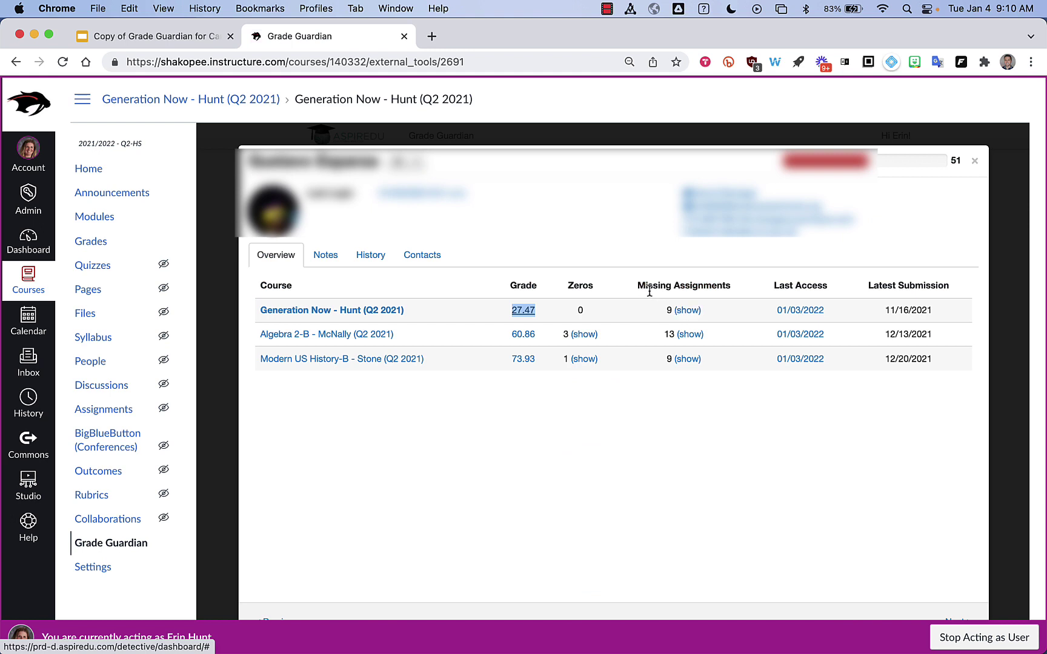
Review the nine missing Generation Now assignments, then print the student's details with assignments included.
left_click(688, 310)
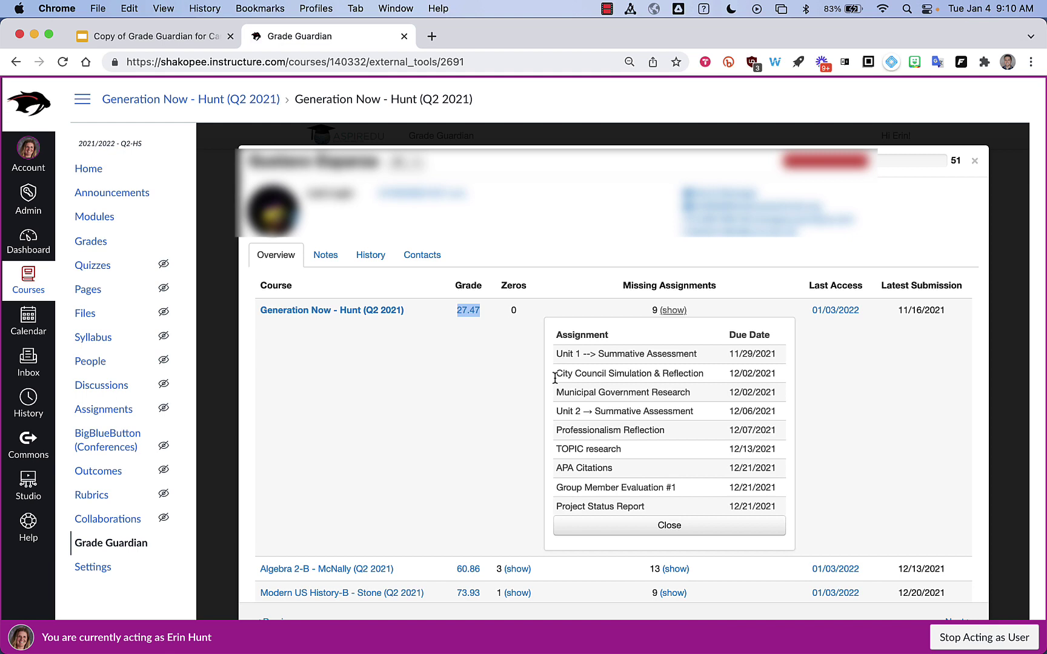
left_click(786, 299)
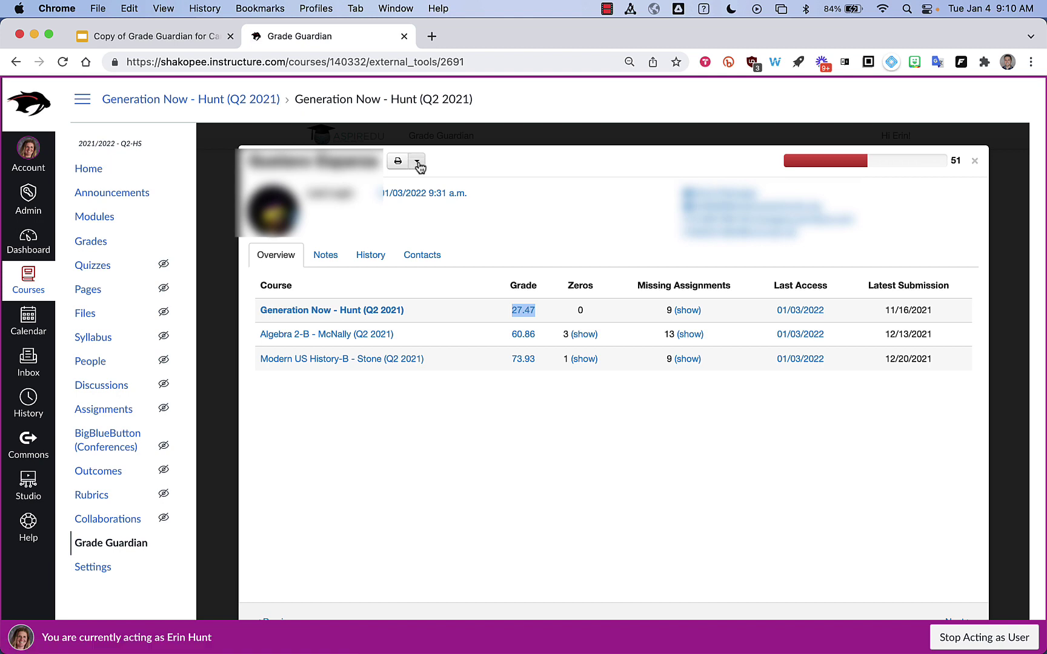
left_click(417, 163)
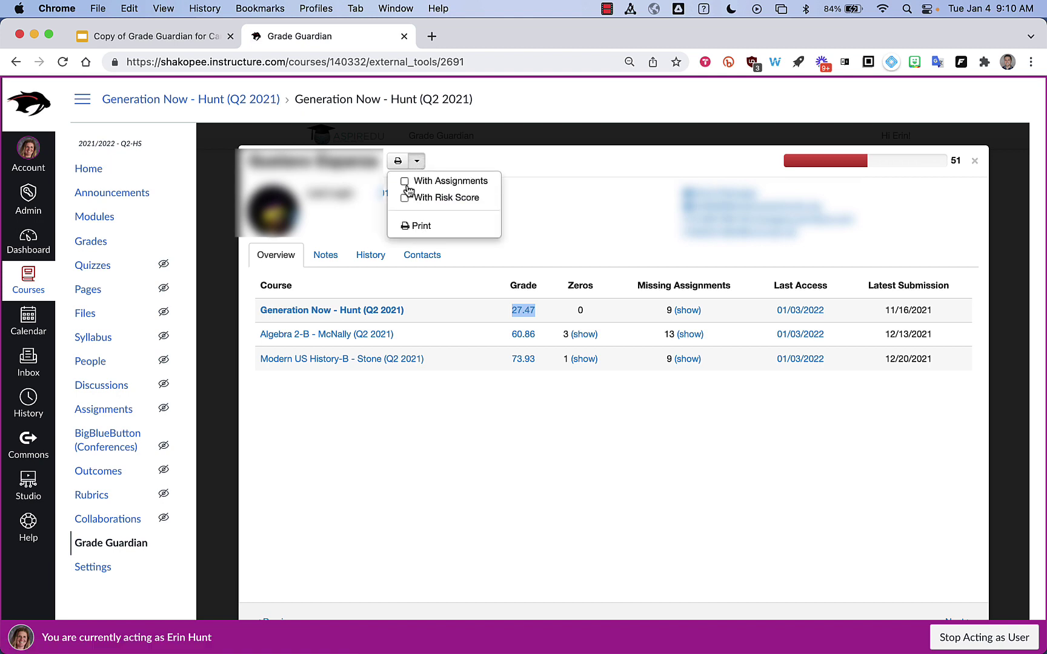
left_click(405, 183)
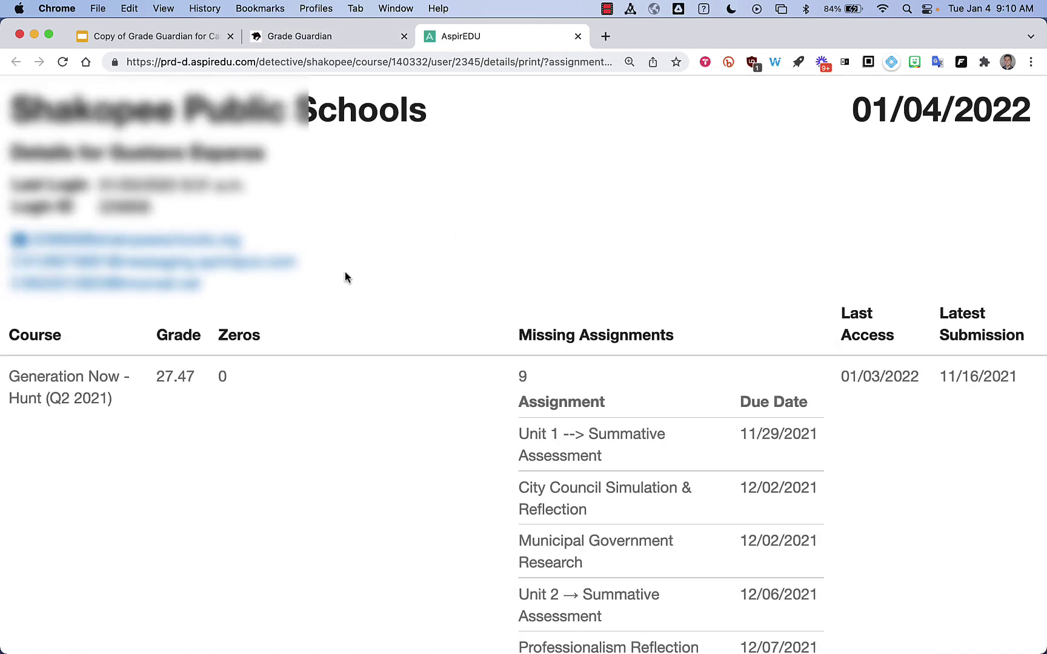
Scroll the printable details page down to Modern US History, then close the tab.
scroll(345, 277, "down", 4)
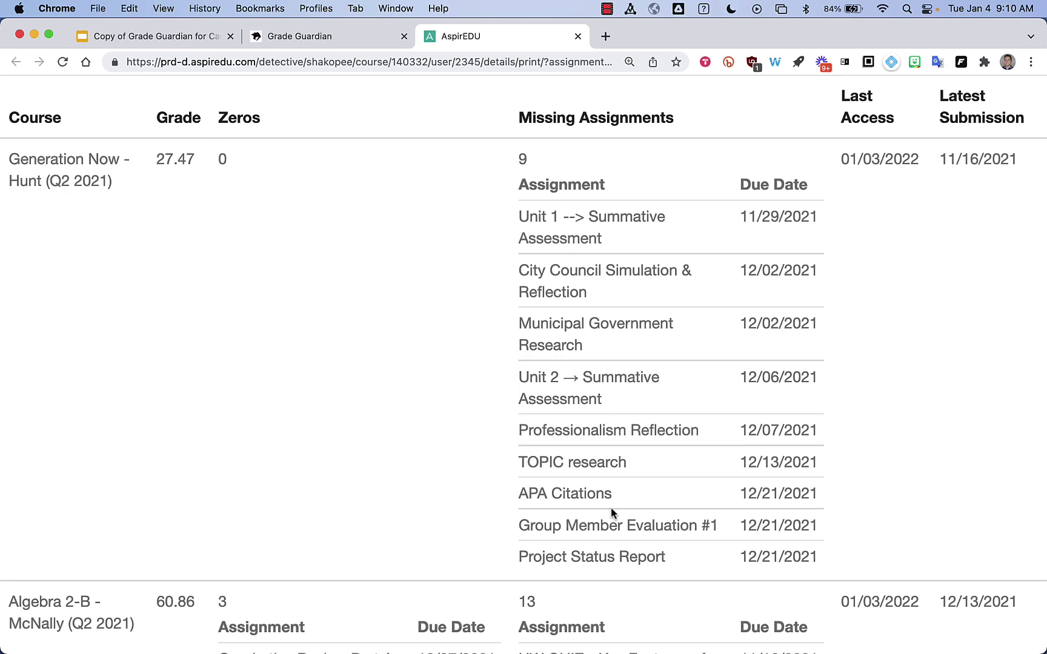
scroll(337, 297, "down", 13)
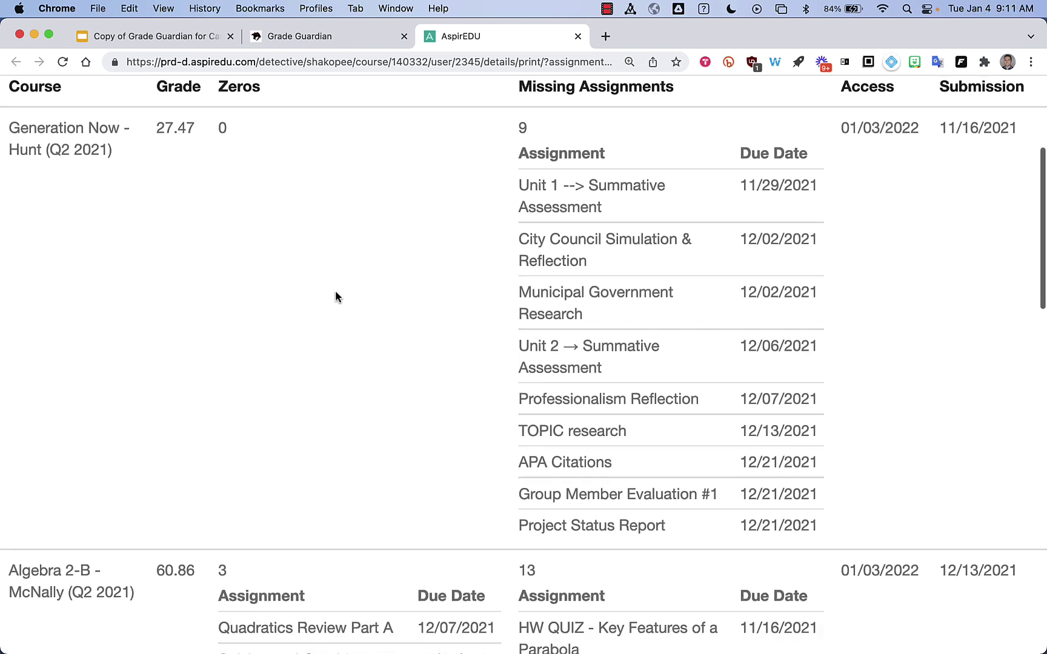
scroll(337, 296, "down", 6)
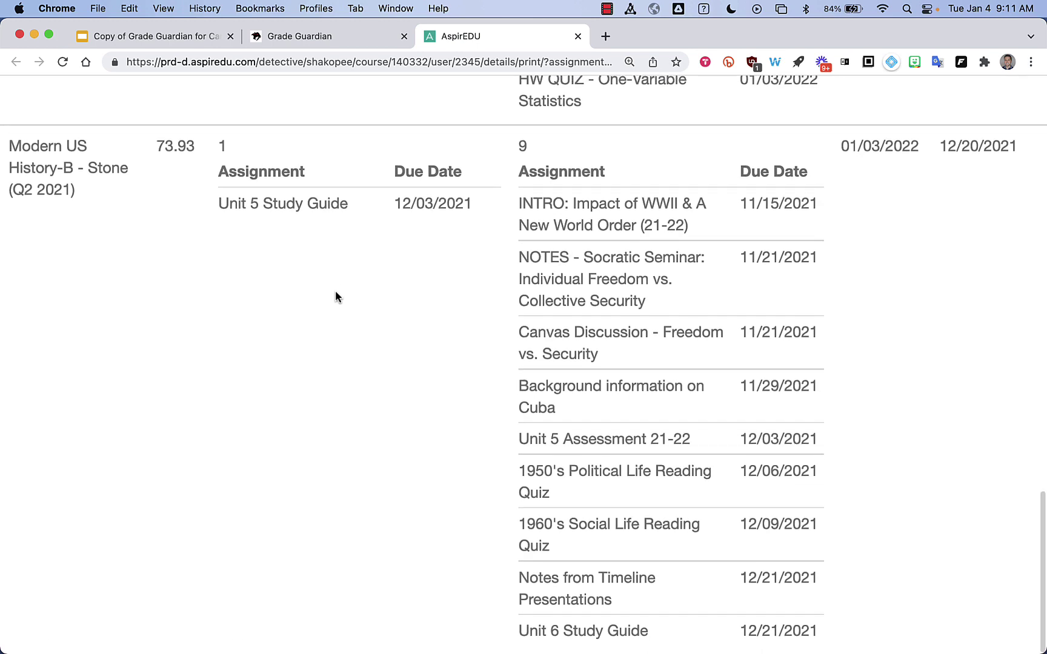
key("super+w")
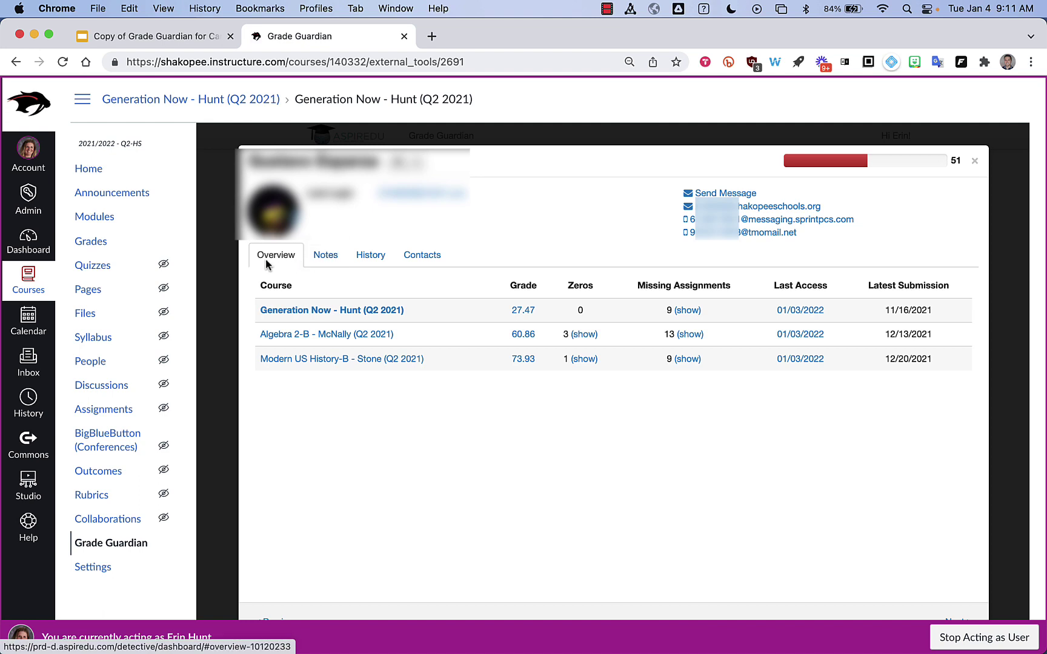
Open the student's Notes tab and browse the note tag list without choosing a tag.
left_click(326, 256)
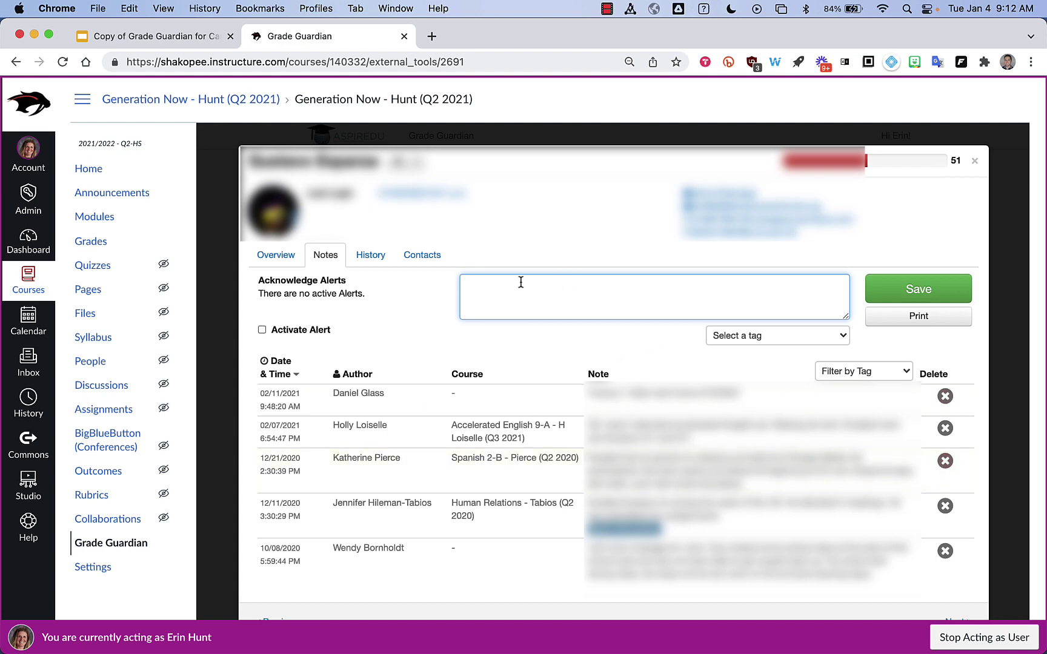
left_click(735, 336)
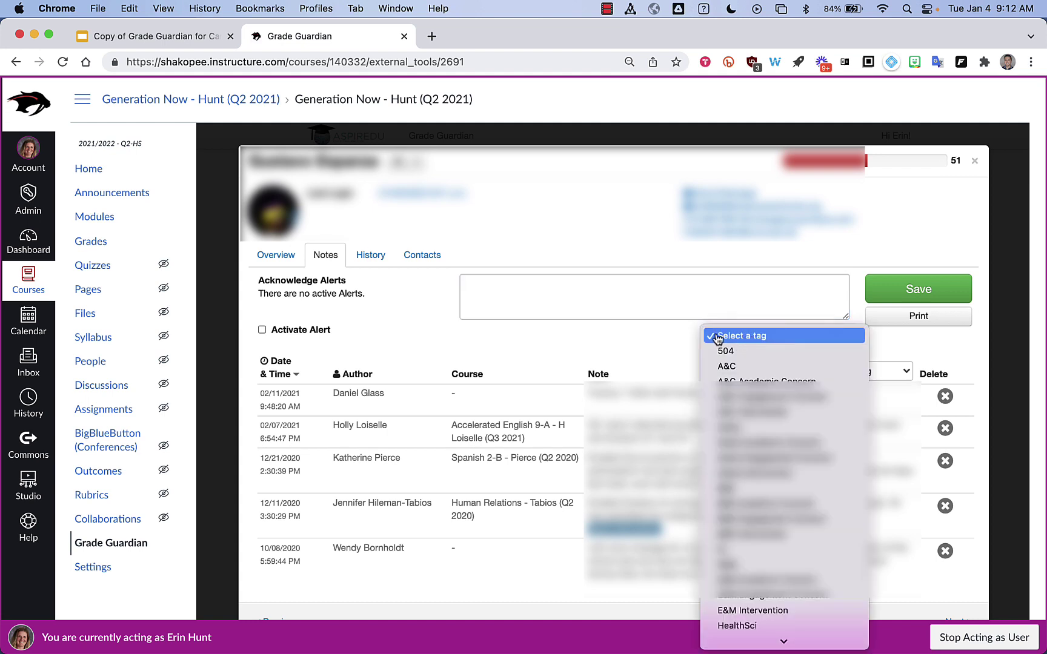
left_click(608, 339)
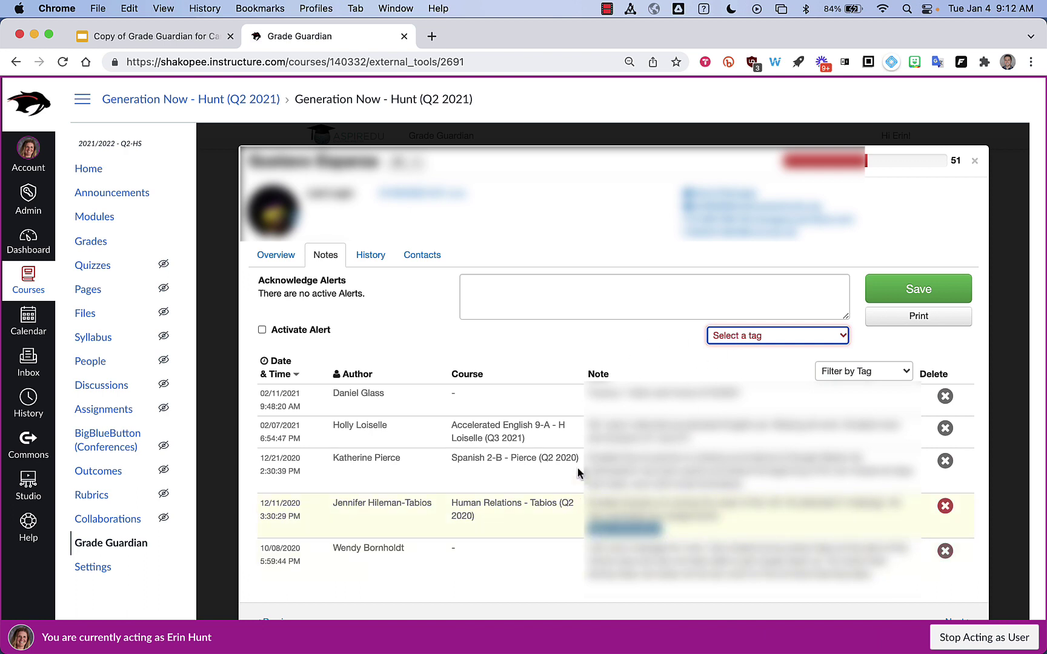
left_click(732, 341)
scroll(732, 423, "down", 5)
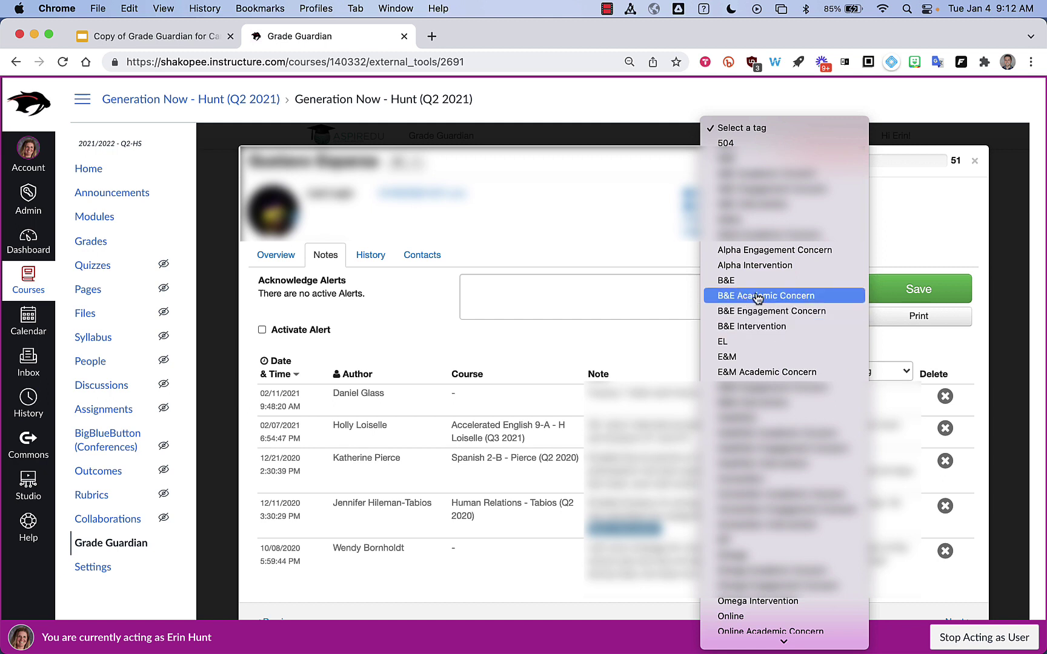
left_click(436, 311)
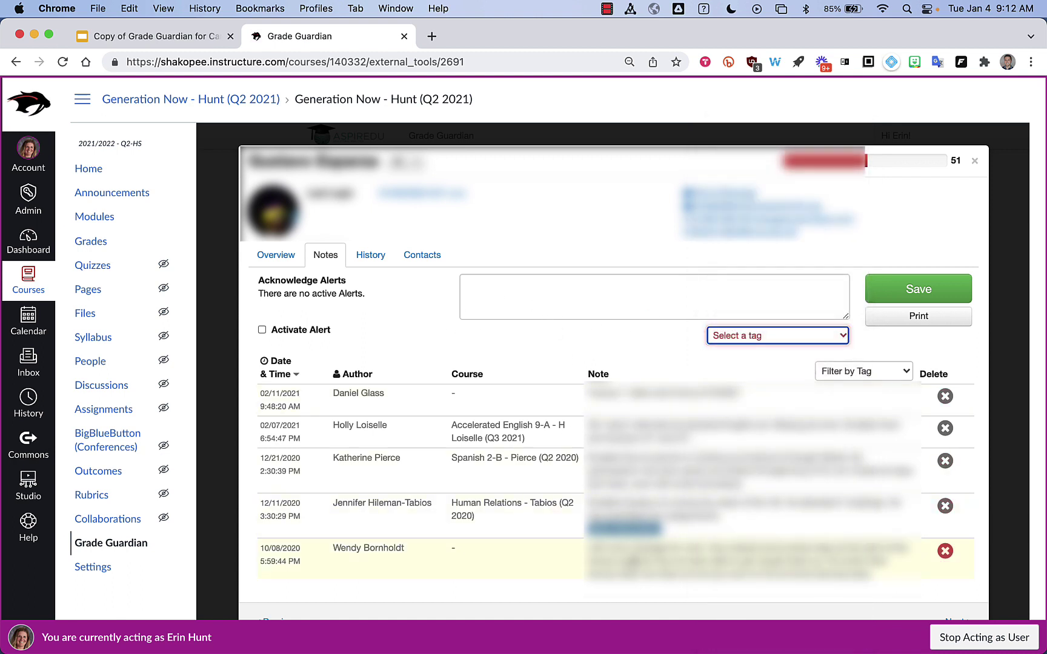
Turn the new note's Activate Alert toggle on, then back off.
left_click(409, 284)
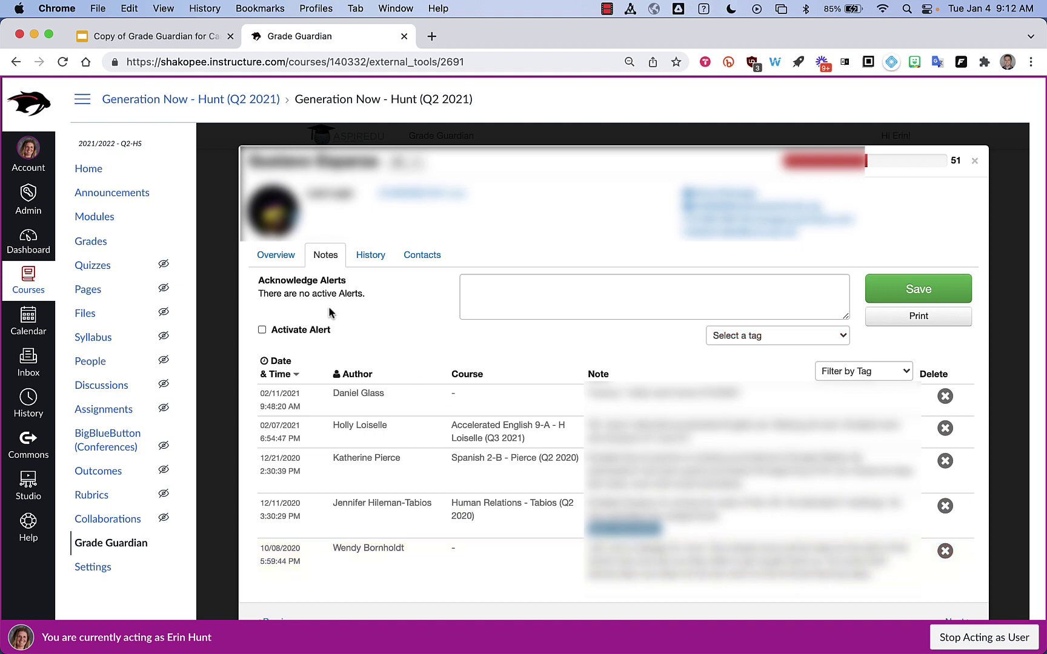
left_click(262, 333)
left_click(262, 331)
Filter the notes by Alpha Engagement Concern, leaving only the 10/08/2020 note.
left_click(850, 374)
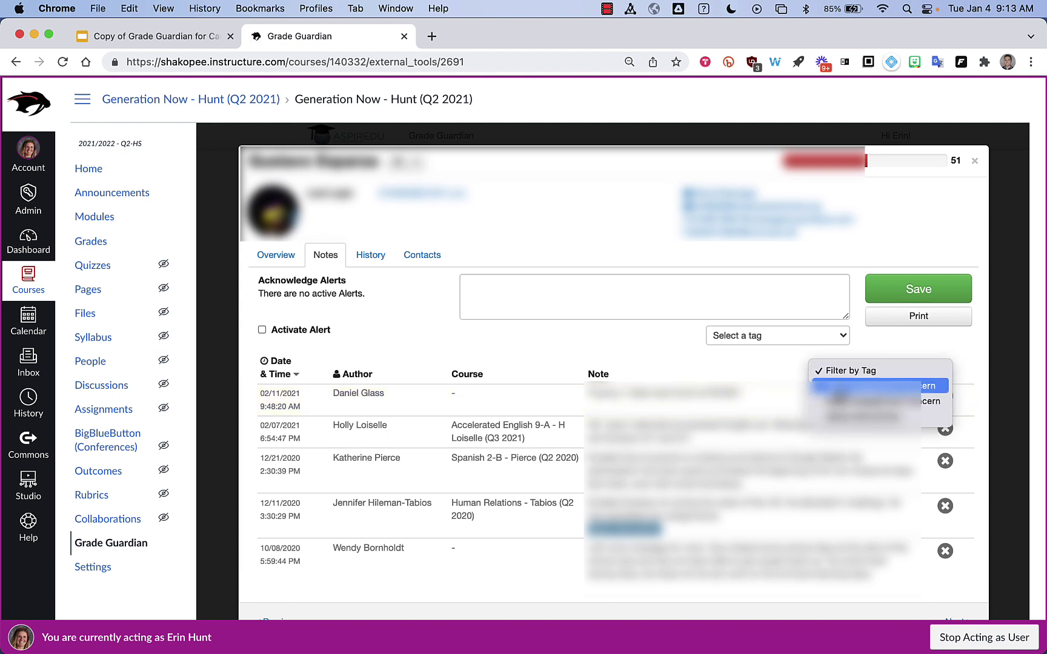
left_click(845, 387)
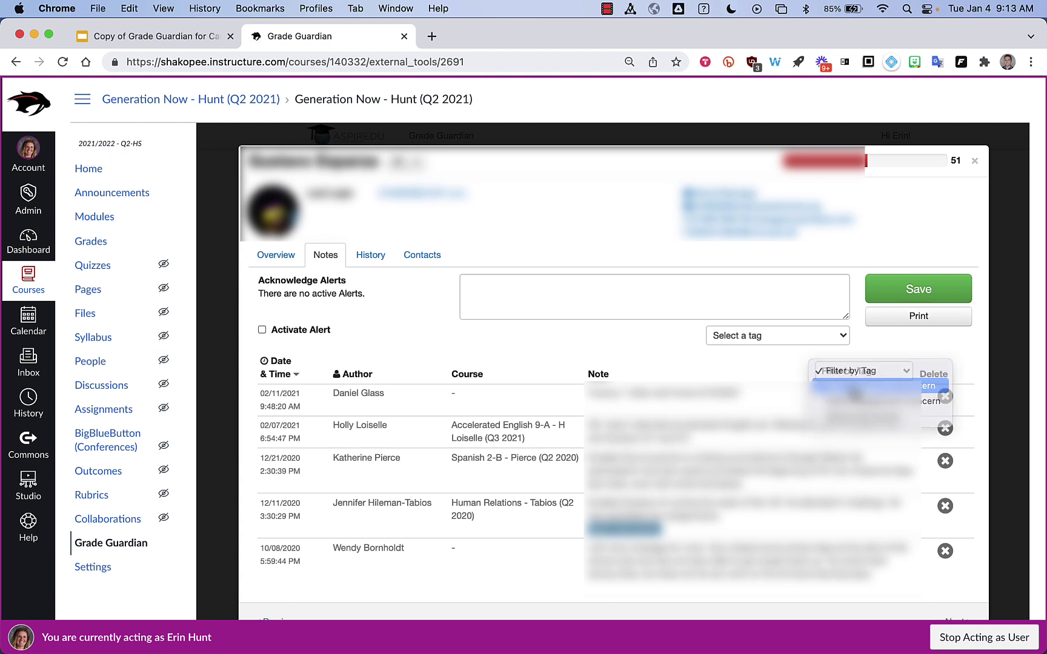
left_click(864, 373)
left_click(879, 384)
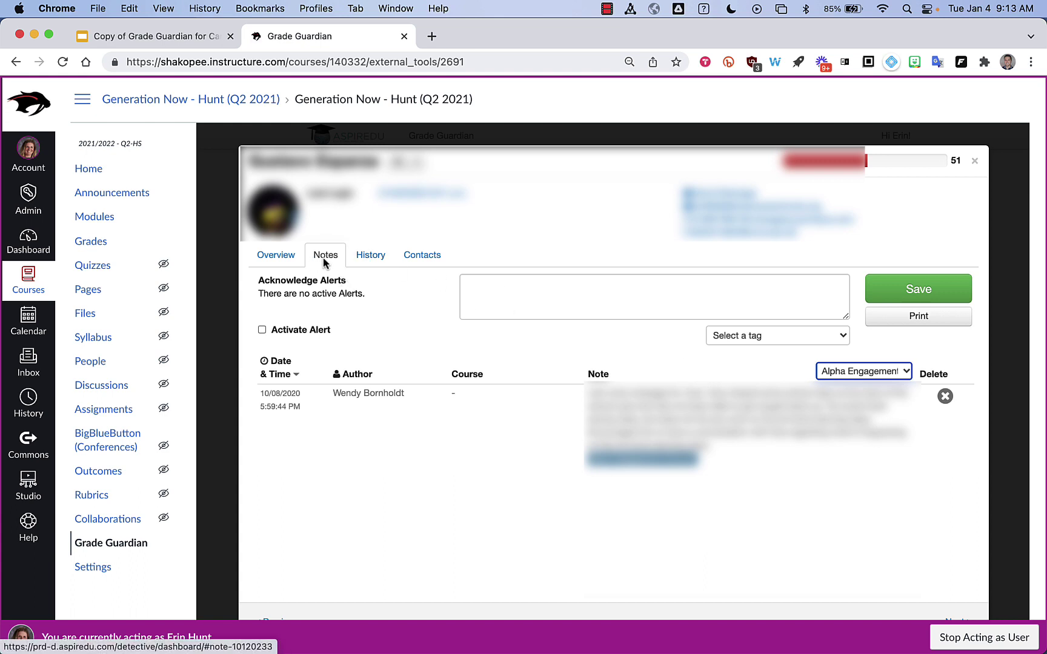
Check the History tab's grade line chart, then view the student's allies, instructors and observers.
left_click(371, 257)
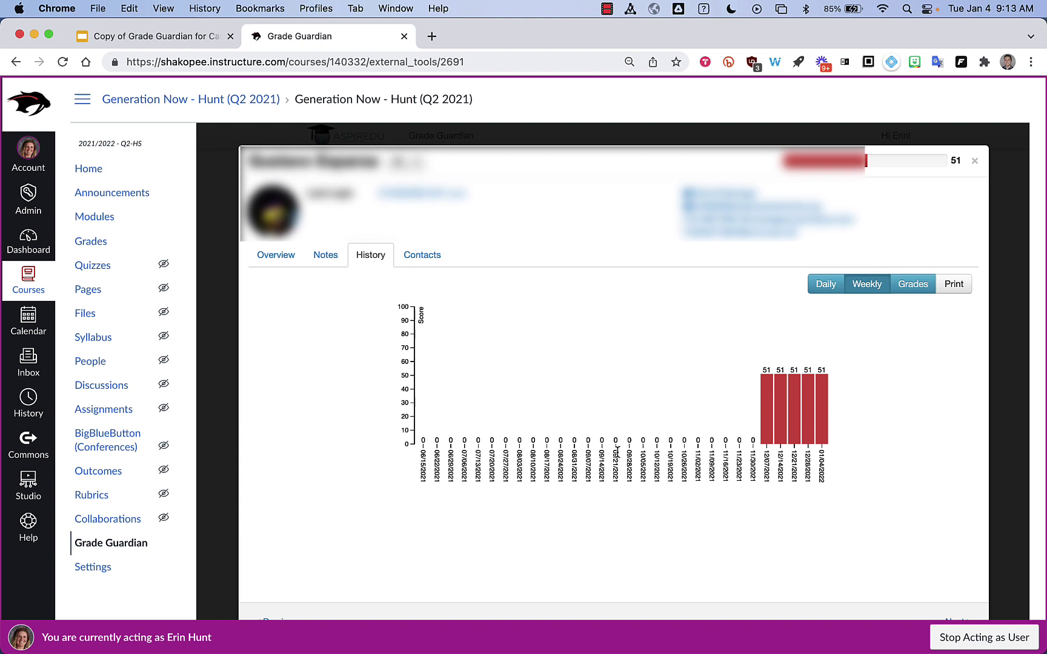
left_click(911, 284)
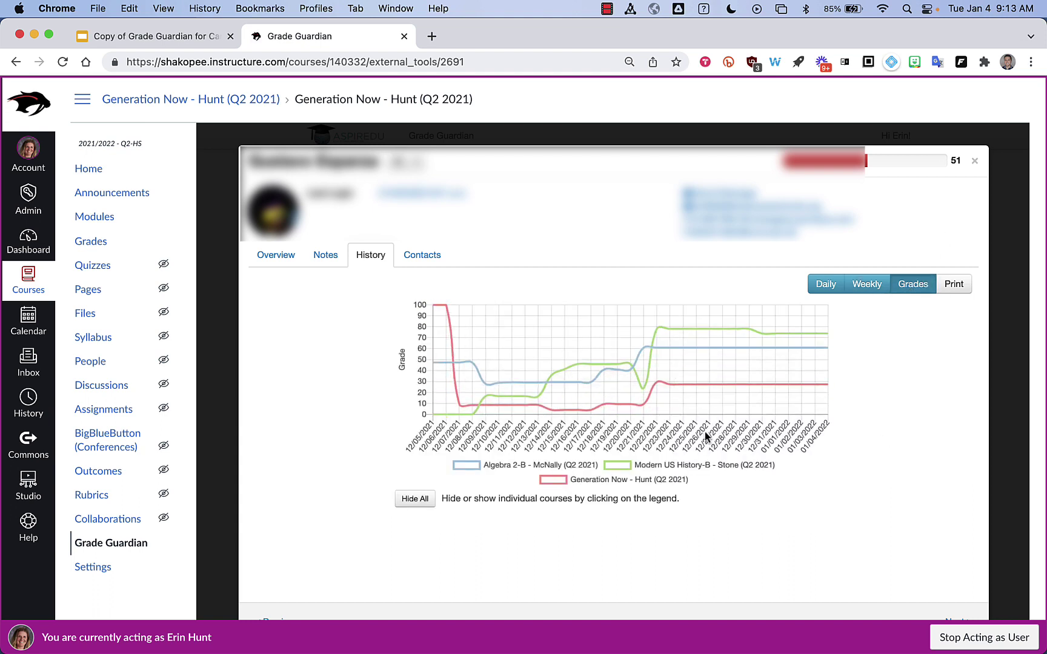
left_click(423, 257)
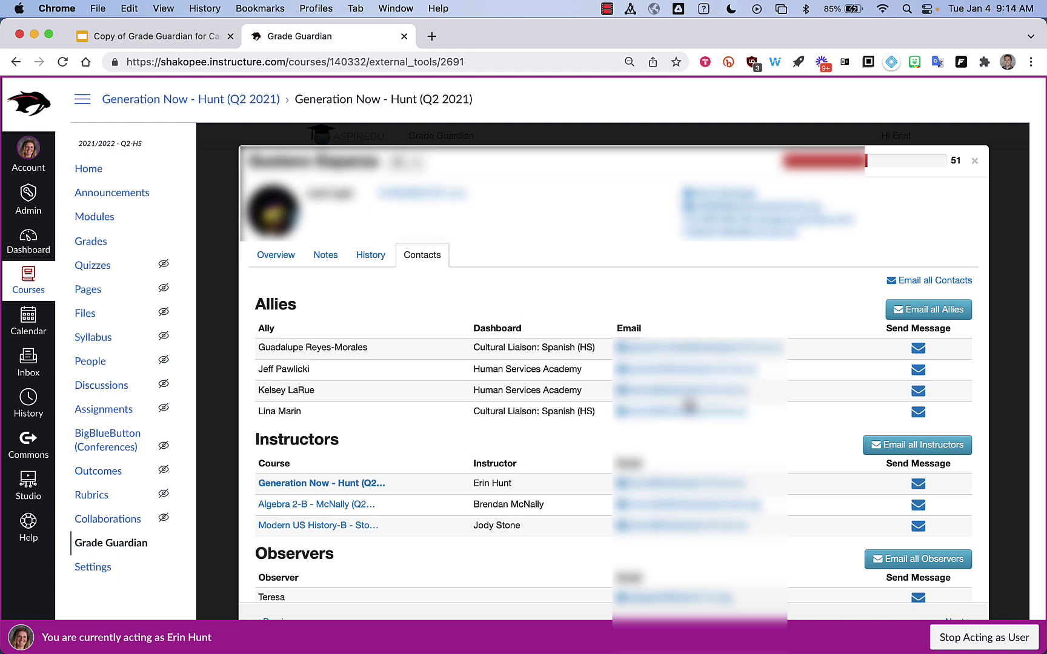
scroll(346, 445, "down", 1)
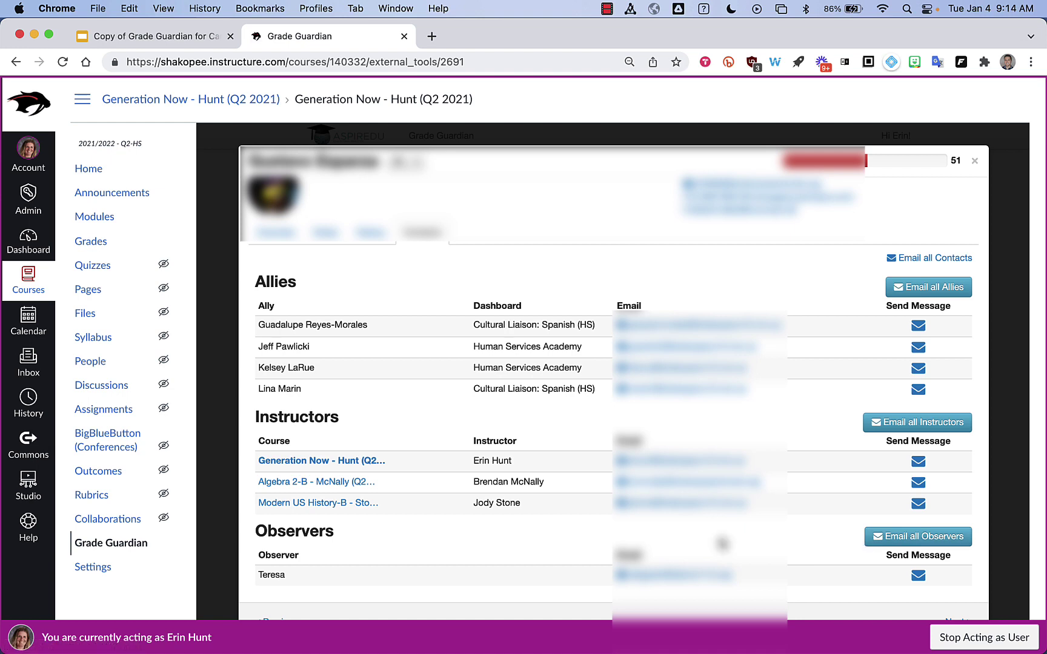
scroll(721, 544, "up", 1)
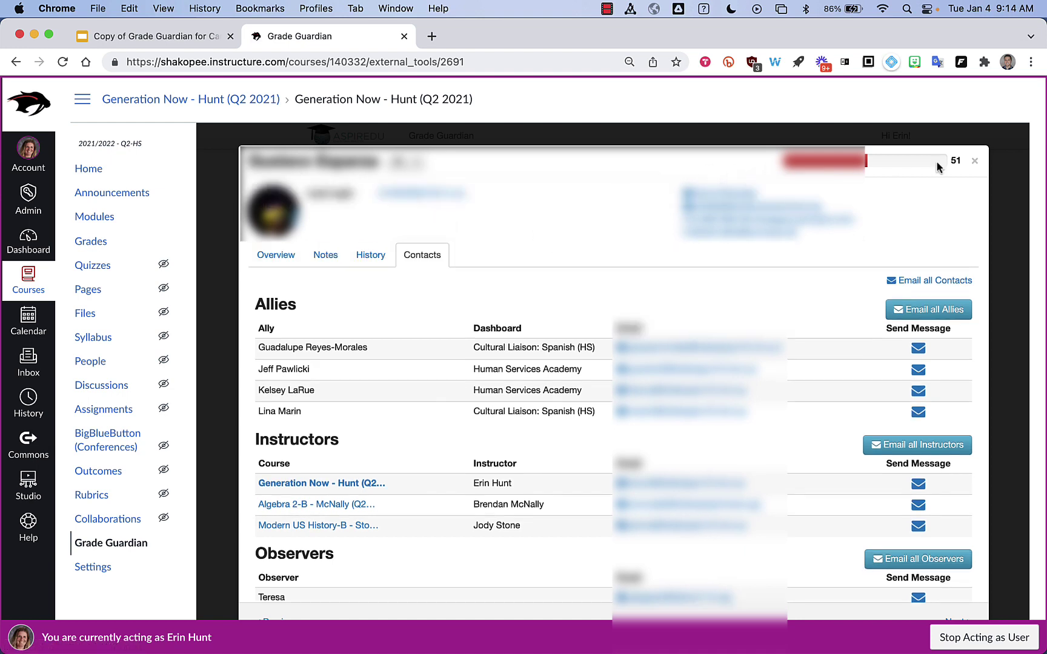
Close the student view and open Grade Guardian for the *High School admin account.
left_click(975, 163)
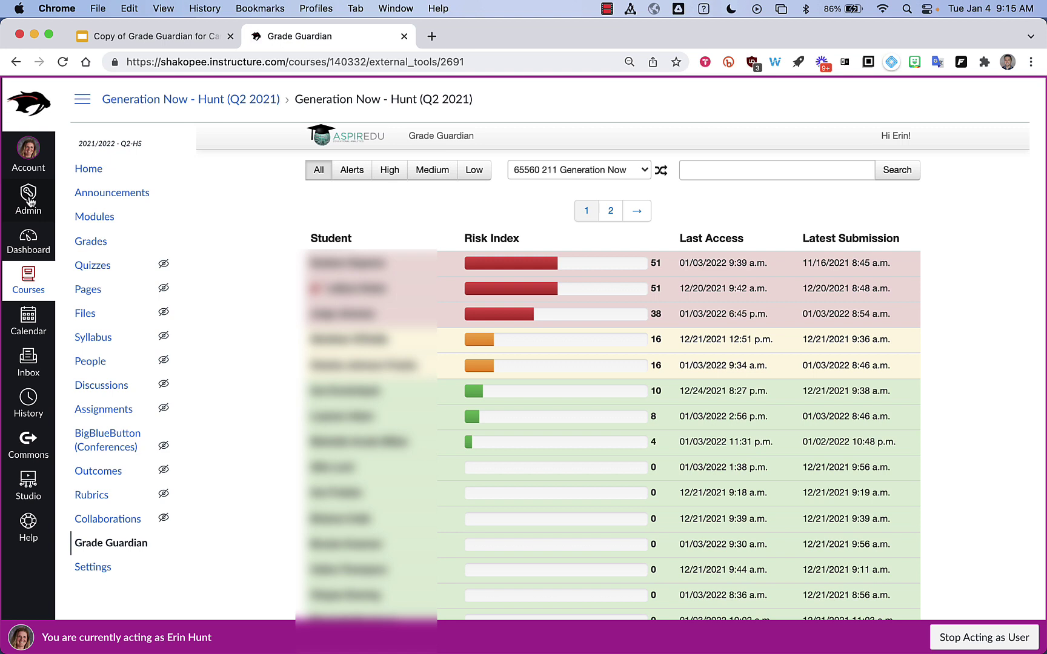
left_click(32, 202)
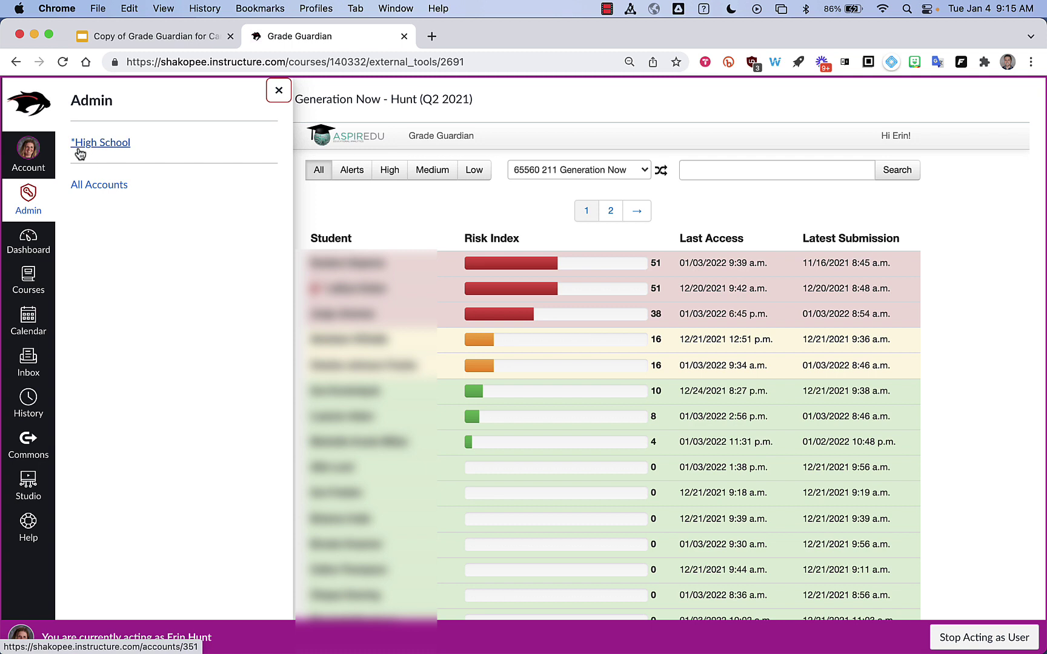
left_click(102, 147)
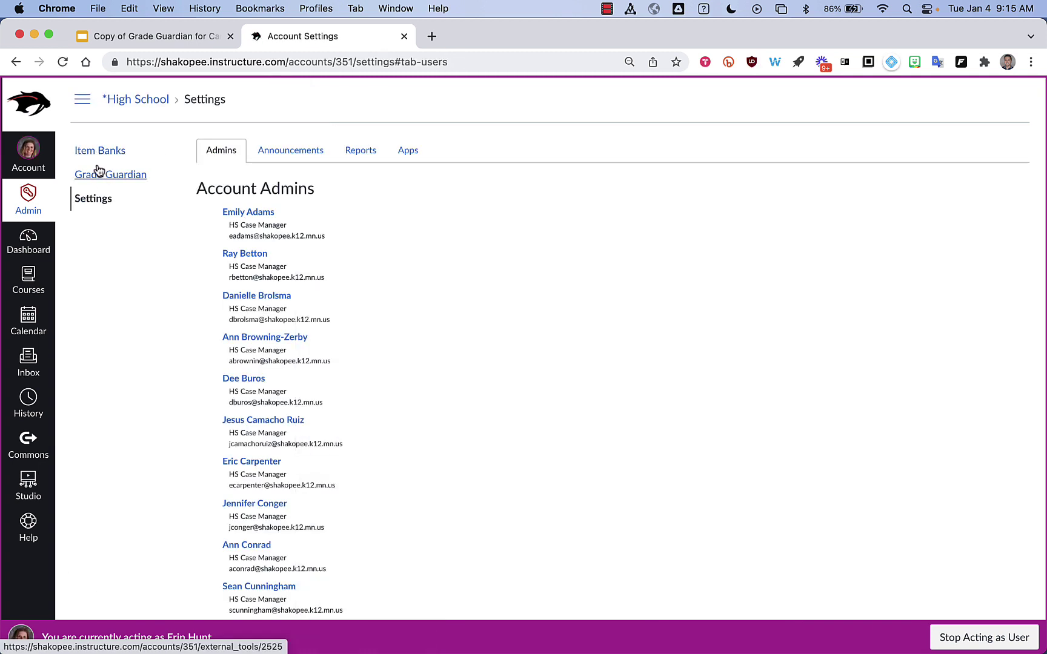
left_click(94, 176)
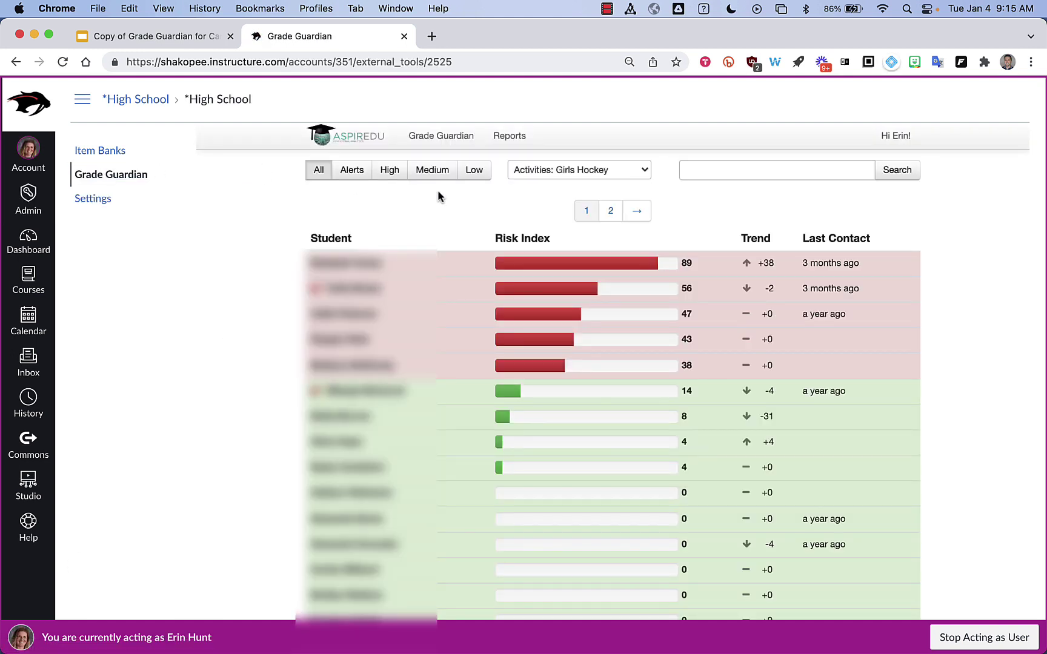
left_click(582, 175)
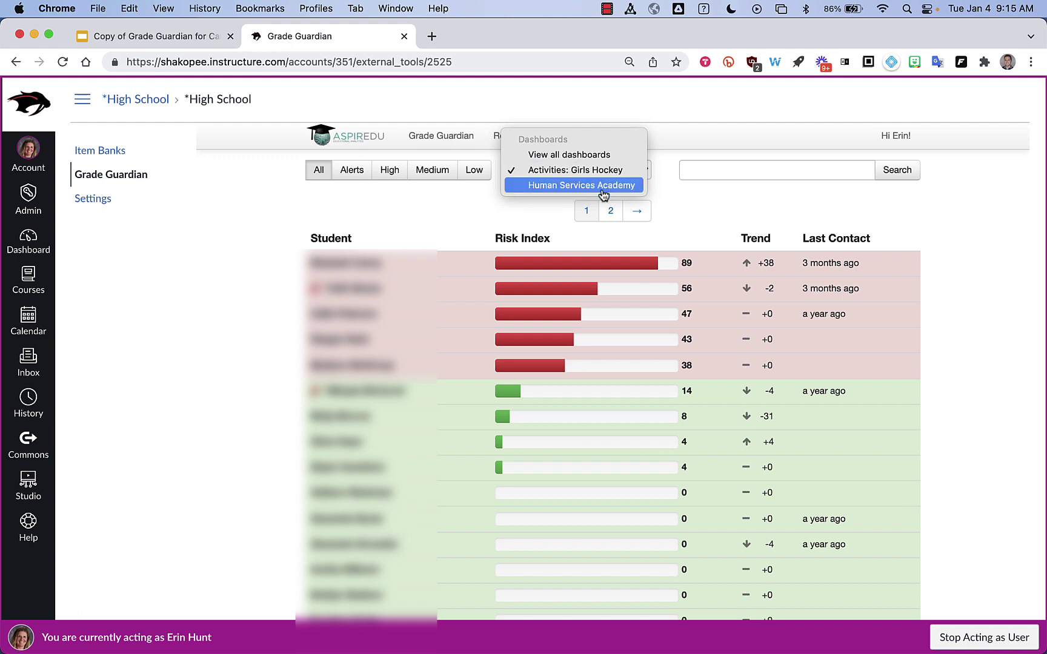
left_click(527, 186)
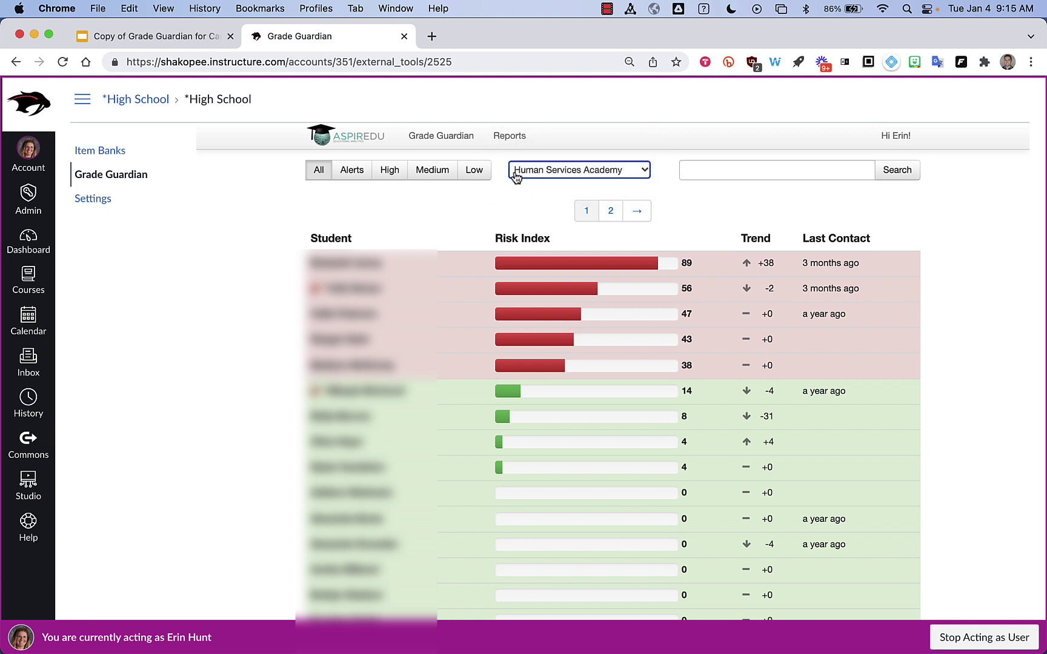
left_click(557, 179)
left_click(556, 156)
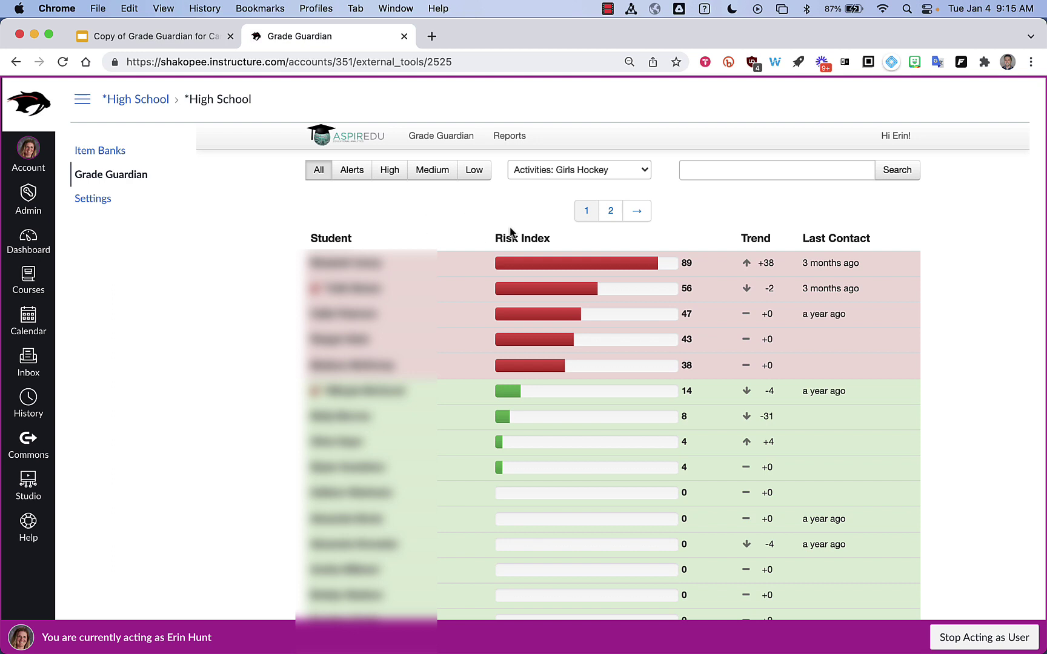
left_click_drag(495, 238, 541, 239)
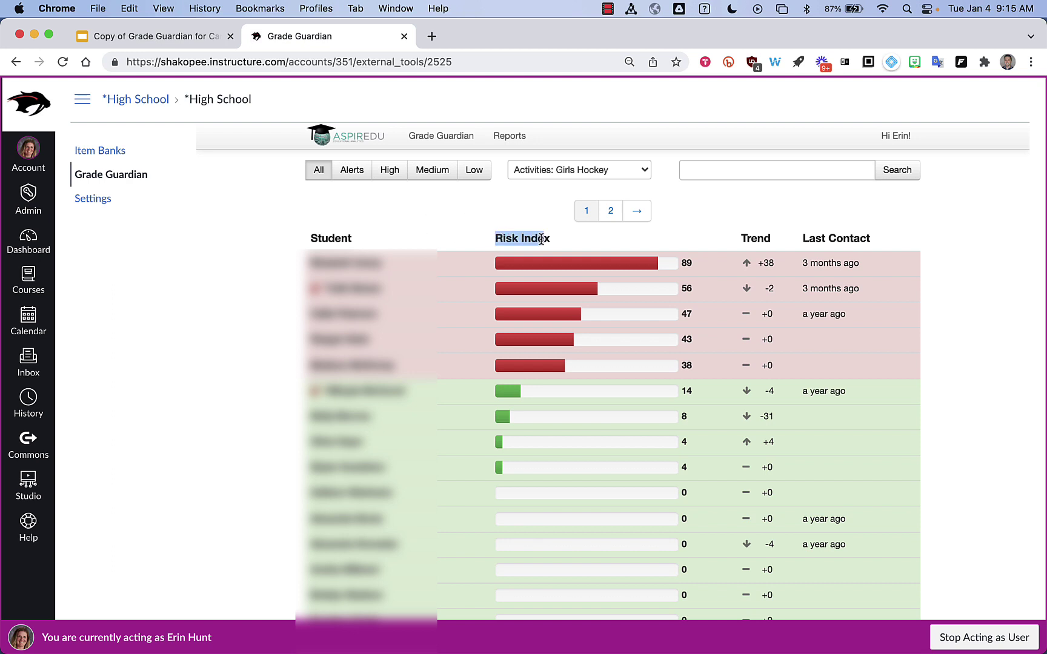
left_click(505, 236)
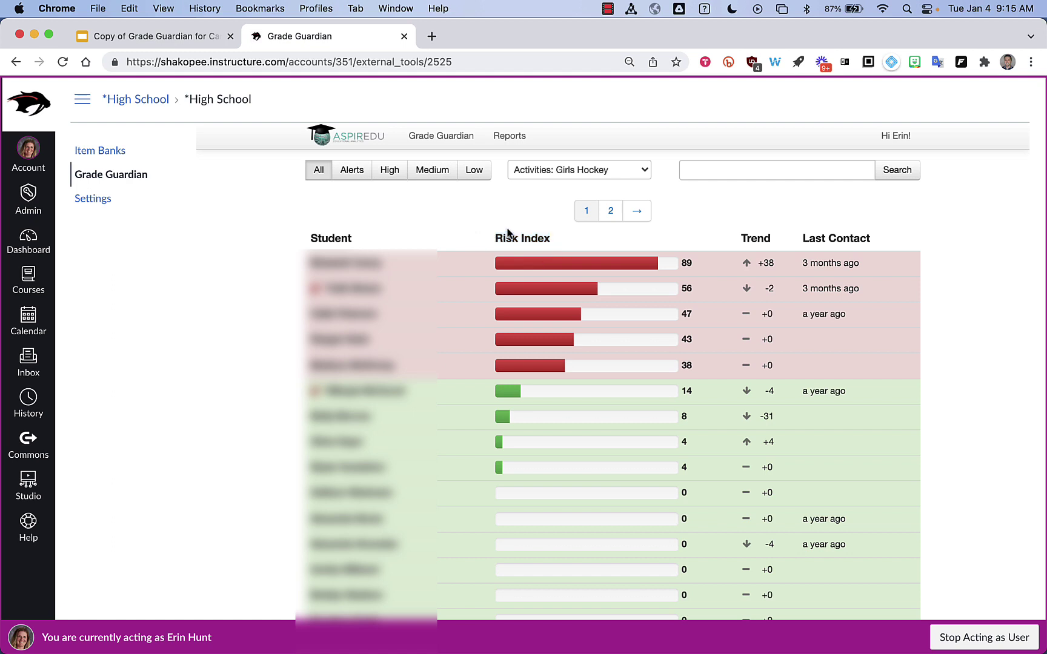